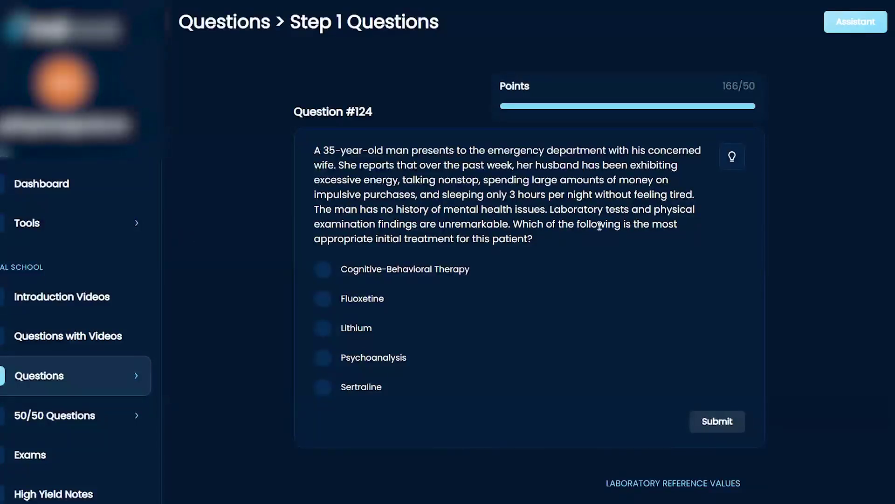
# Step: Highlight the treatment question, '35-year-old man', 'emergency department' and 'concerned wife' in the stem
pyautogui.moveTo(576, 224)
pyautogui.mouseDown()
pyautogui.moveTo(425, 238)
pyautogui.moveTo(530, 239)
pyautogui.mouseUp()
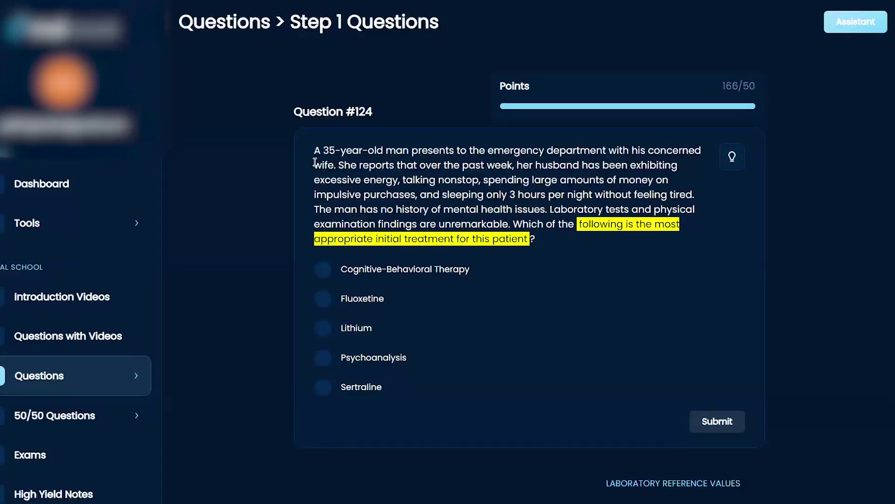
pyautogui.moveTo(323, 151); pyautogui.dragTo(407, 150)
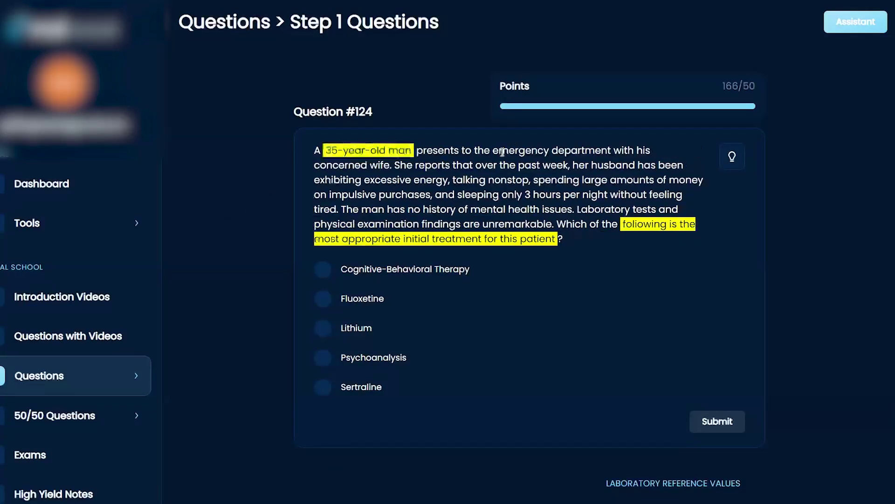
pyautogui.moveTo(493, 151); pyautogui.dragTo(611, 151)
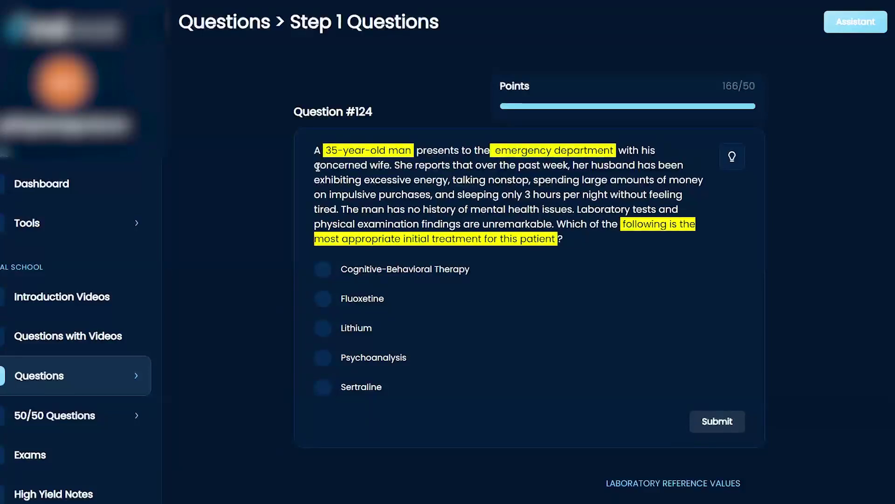
pyautogui.moveTo(314, 165); pyautogui.dragTo(391, 165)
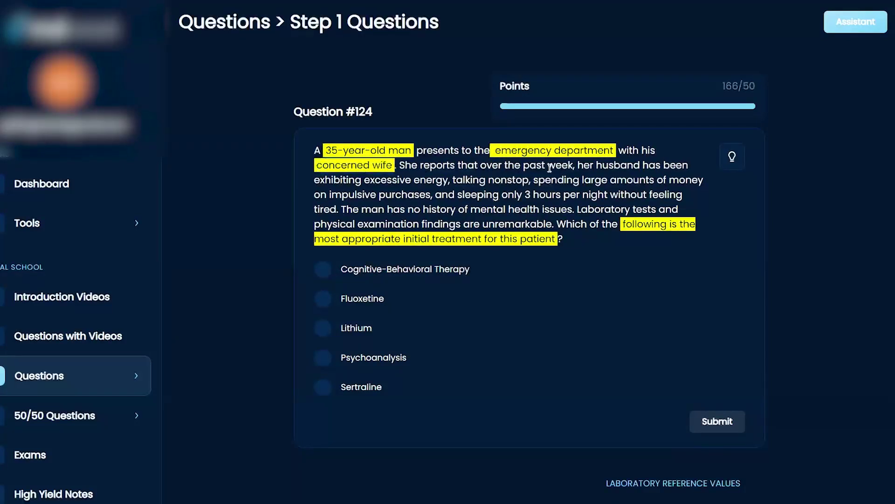
# Step: Highlight the week of manic behaviour, sleeping only 3 hours nightly, and the no-history clue
pyautogui.moveTo(476, 165); pyautogui.dragTo(430, 195)
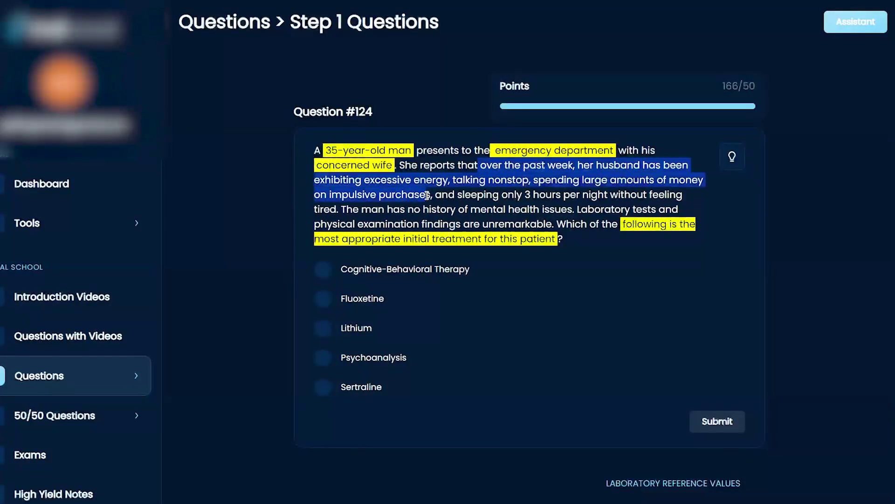
pyautogui.moveTo(462, 194); pyautogui.dragTo(610, 198)
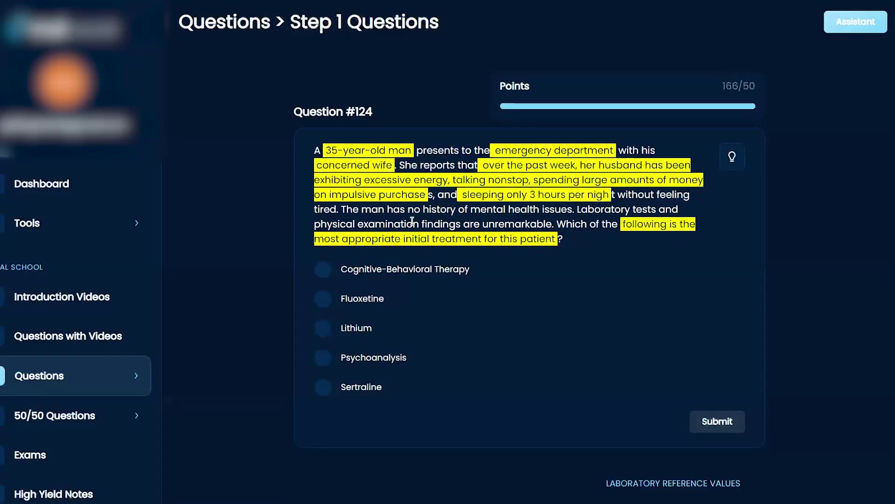
pyautogui.moveTo(404, 209); pyautogui.dragTo(560, 225)
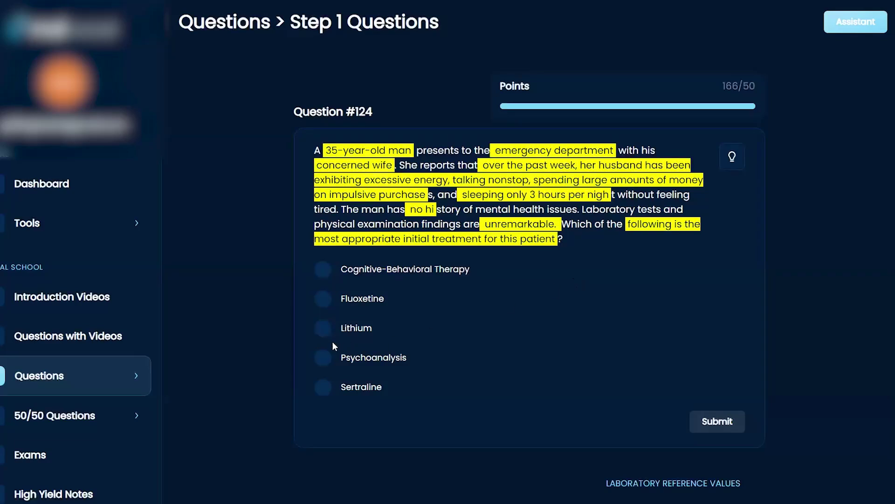
# Step: Select Lithium as the answer to Question #124 and submit it for grading
pyautogui.click(322, 329)
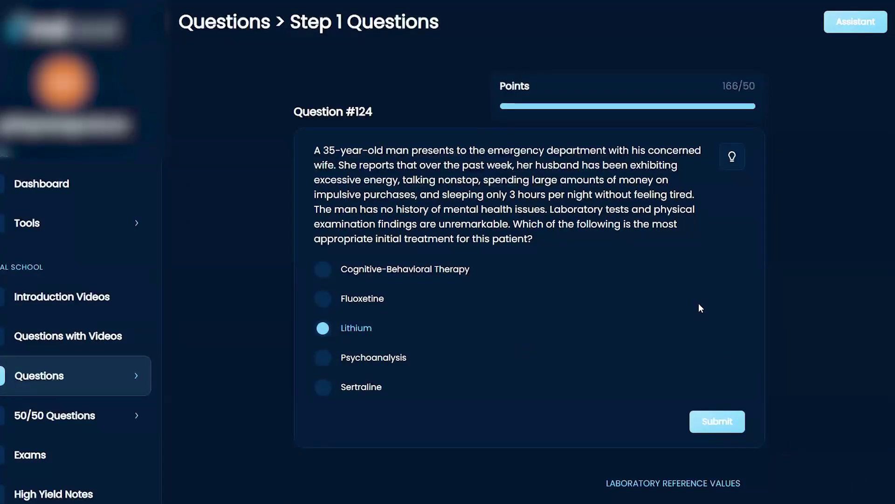
pyautogui.click(726, 430)
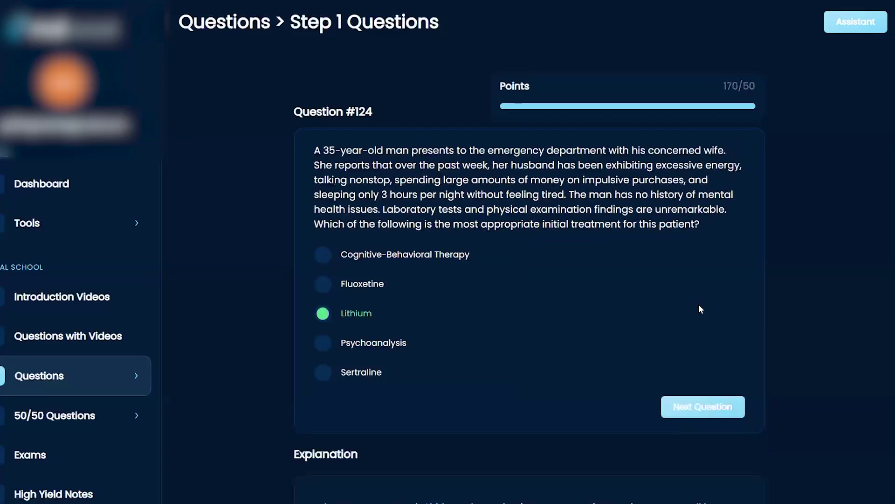
pyautogui.scroll(-2, 710, 291)
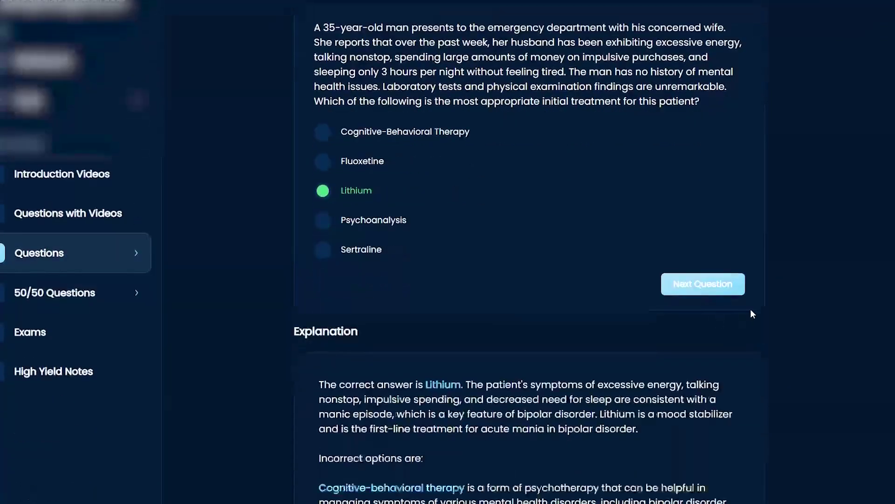
# Step: Use the page's right-click menu to bring the Lithium explanation into view
pyautogui.rightClick(753, 309)
pyautogui.click(809, 300)
pyautogui.scroll(-1, 808, 295)
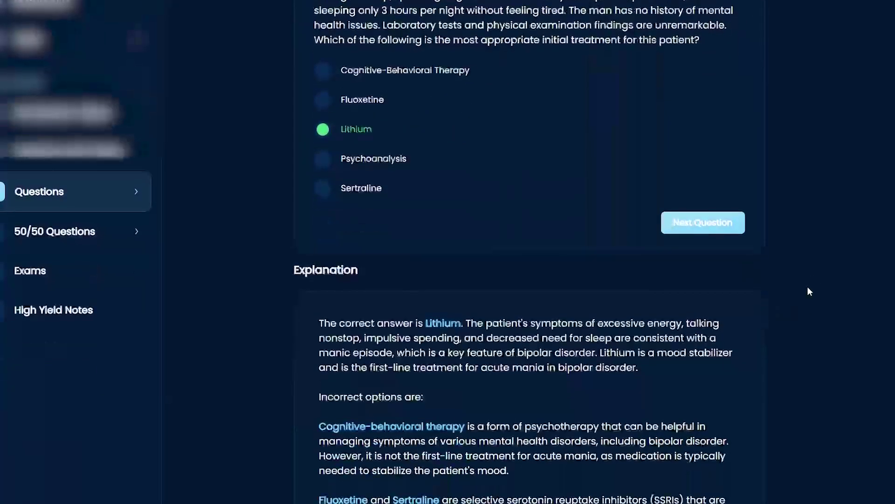